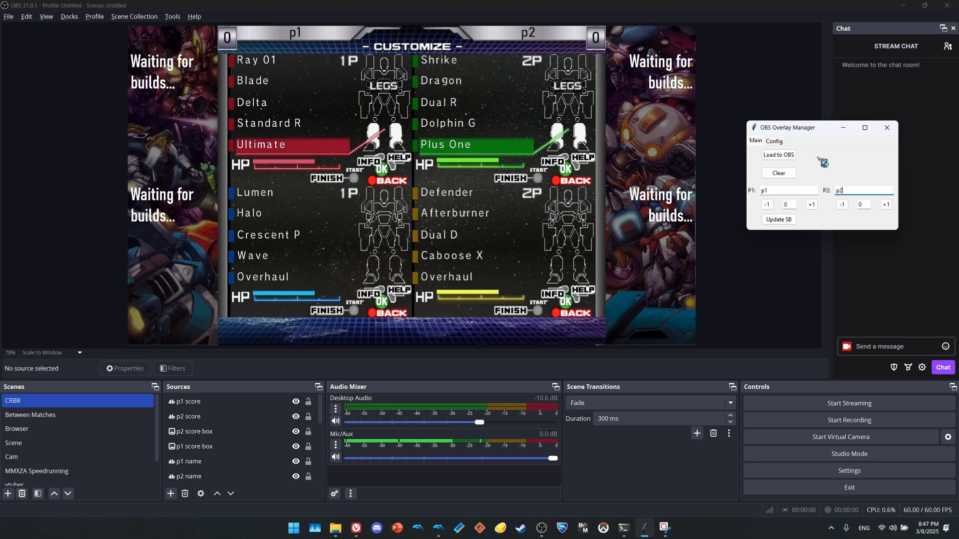
Load the in-game builds into the OBS overlay, reload it with the second set of builds, and clear the build sources.
{"action": "left_click", "coordinate": [792, 161]}
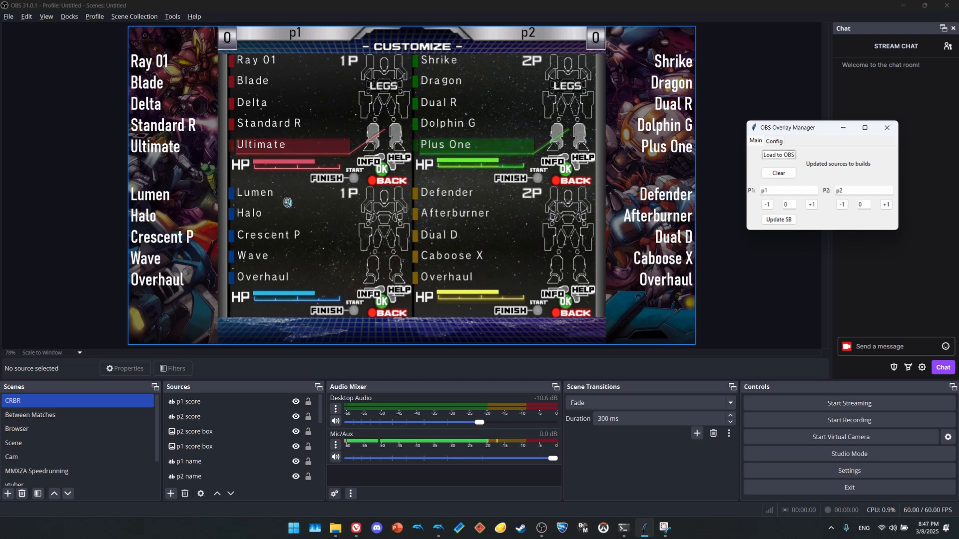
{"action": "key", "text": "alt+Tab"}
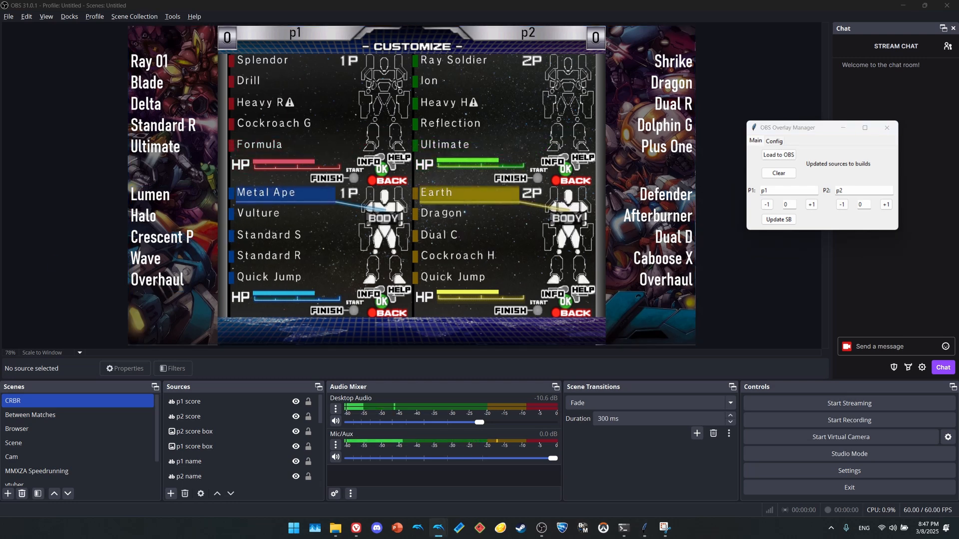
{"action": "left_click", "coordinate": [786, 159]}
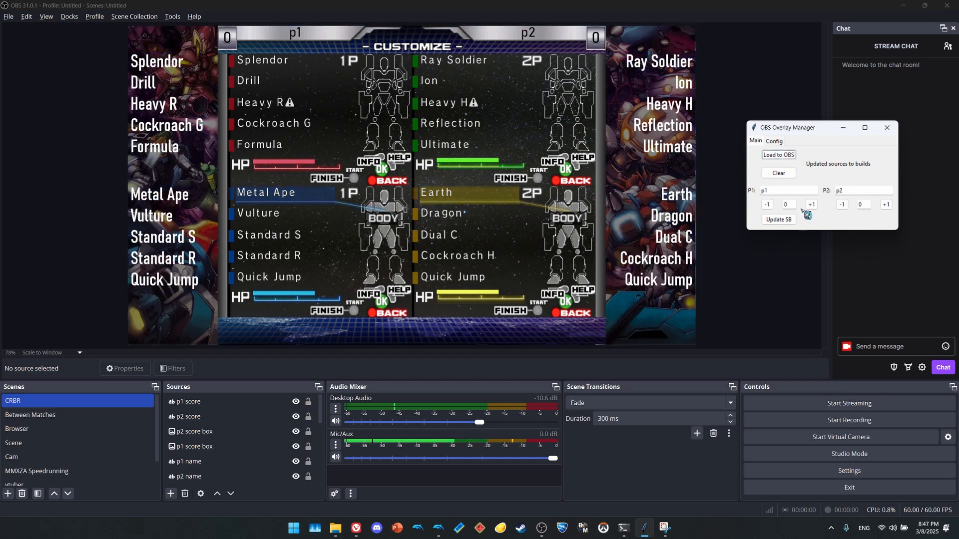
{"action": "left_click", "coordinate": [793, 180]}
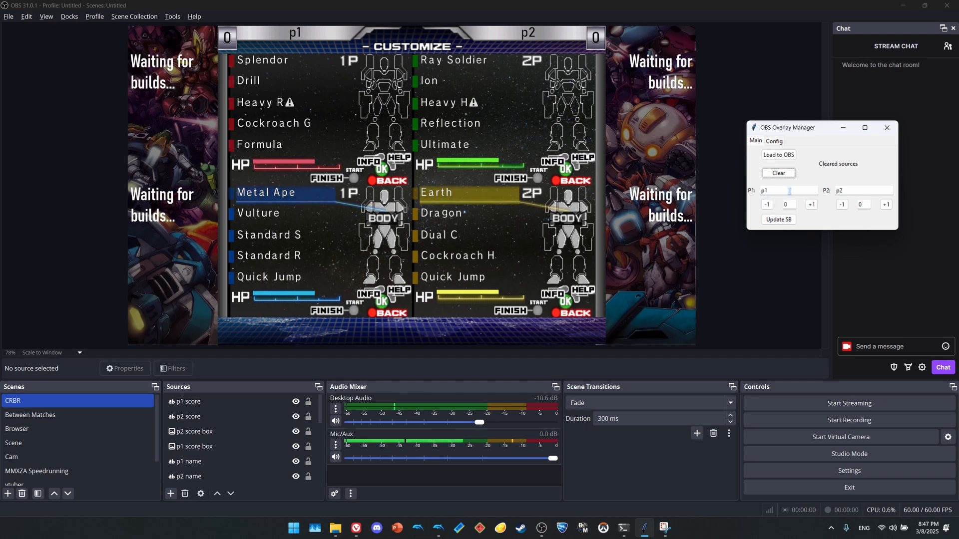
Name the scoreboard players "player 1" and "player 2", update the scoreboard with scores 3 and 1, and adjust the scores in steps of one.
{"action": "left_click", "coordinate": [763, 191]}
{"action": "left_click", "coordinate": [794, 191]}
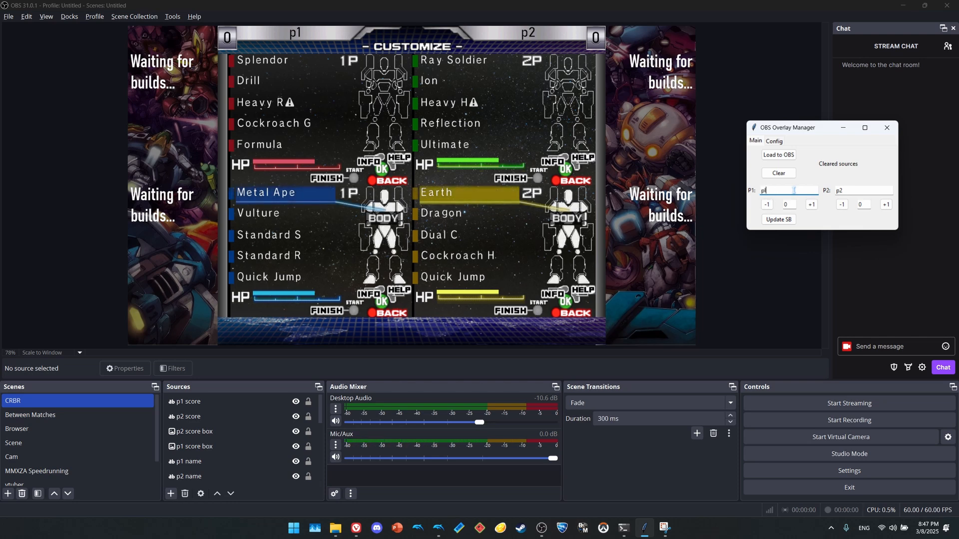
{"action": "type", "text": "1"}
{"action": "key", "text": "Tab"}
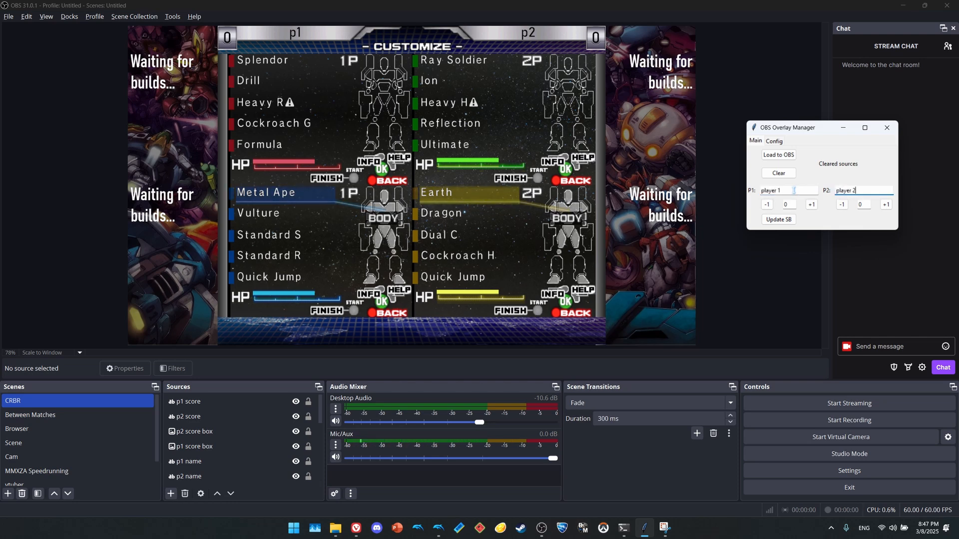
{"action": "double_click", "coordinate": [788, 204]}
{"action": "type", "text": "3"}
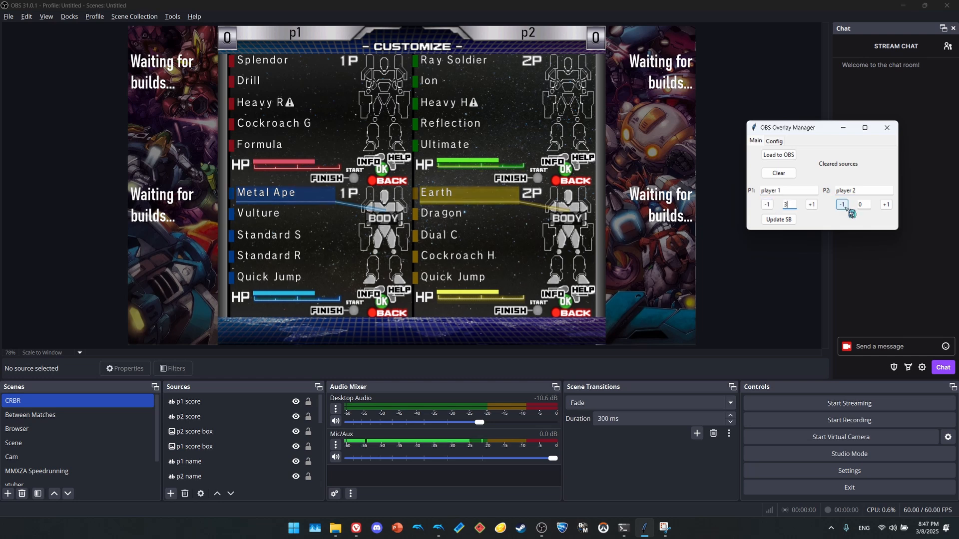
{"action": "left_click", "coordinate": [791, 220]}
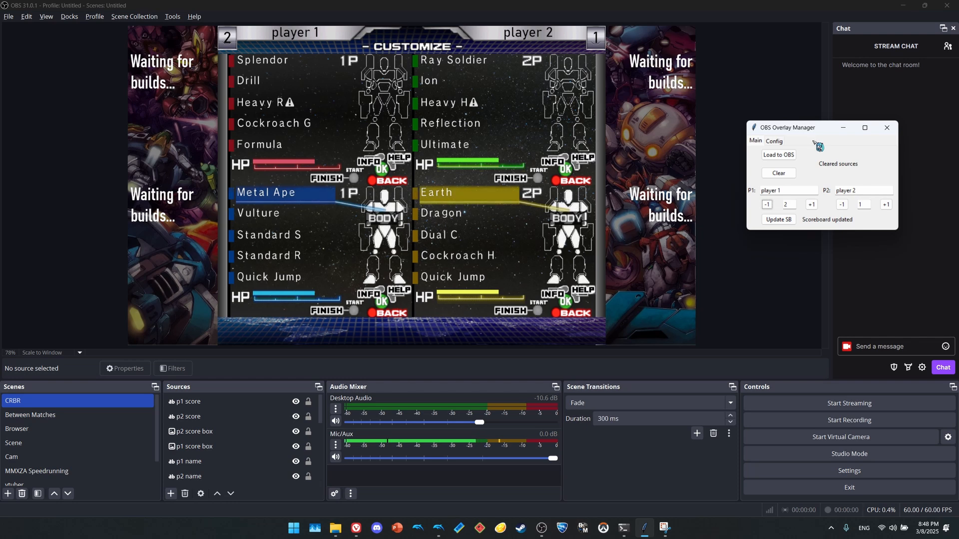
{"action": "left_click", "coordinate": [886, 204]}
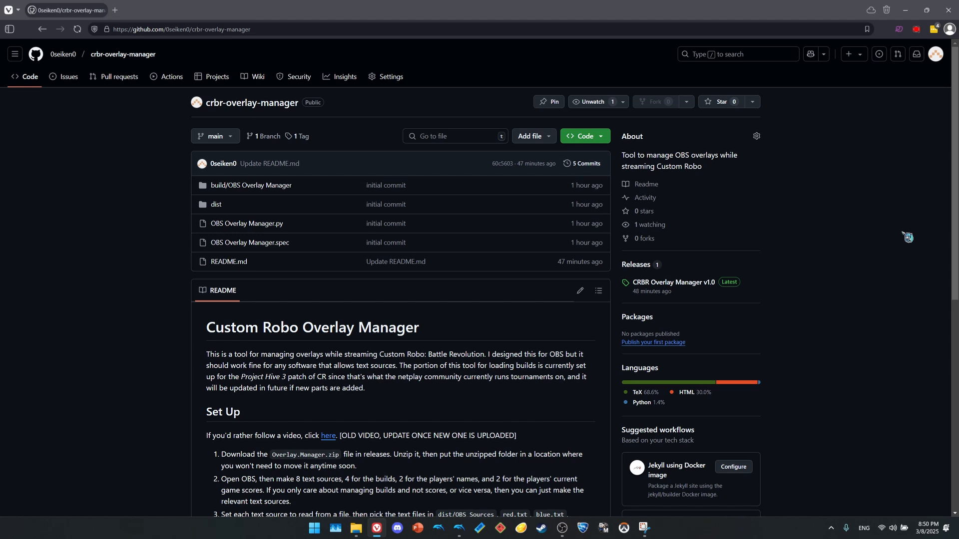
Download Overlay.Manager.zip from the CRBR Overlay Manager v1.0 release on GitHub and switch to the Downloads folder.
{"action": "left_click", "coordinate": [698, 285]}
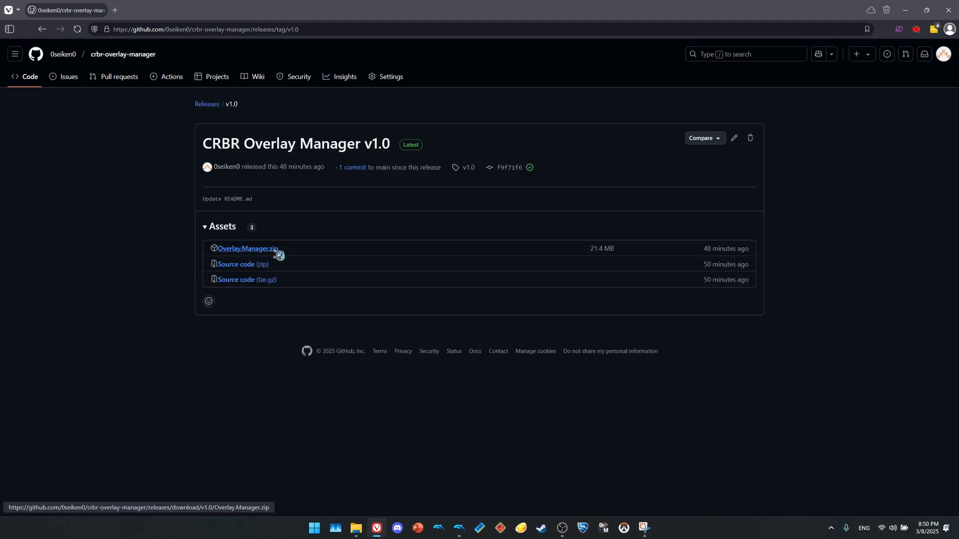
{"action": "left_click", "coordinate": [279, 255]}
{"action": "key", "text": "alt+Tab"}
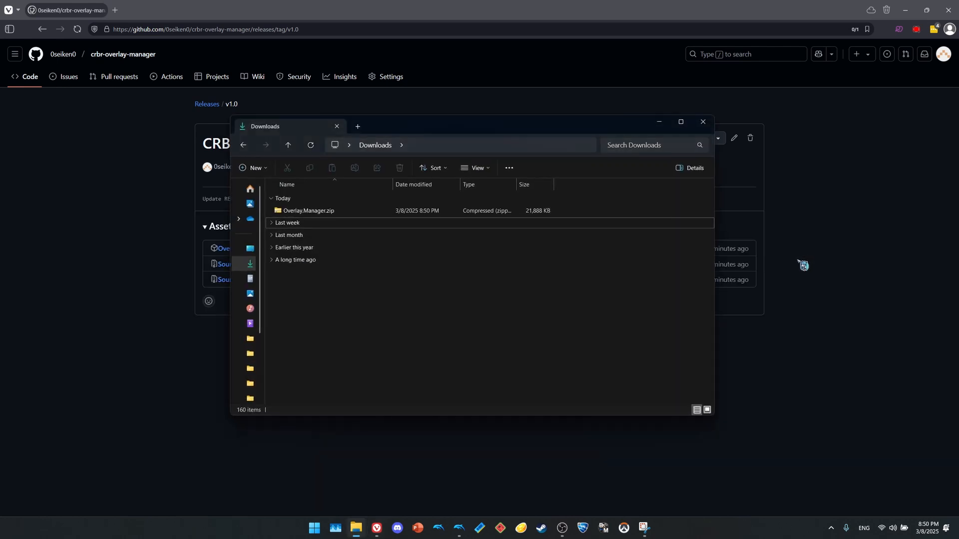
Extract Overlay.Manager.zip into an Overlay.Manager folder in Downloads.
{"action": "right_click", "coordinate": [339, 214]}
{"action": "left_click", "coordinate": [328, 211]}
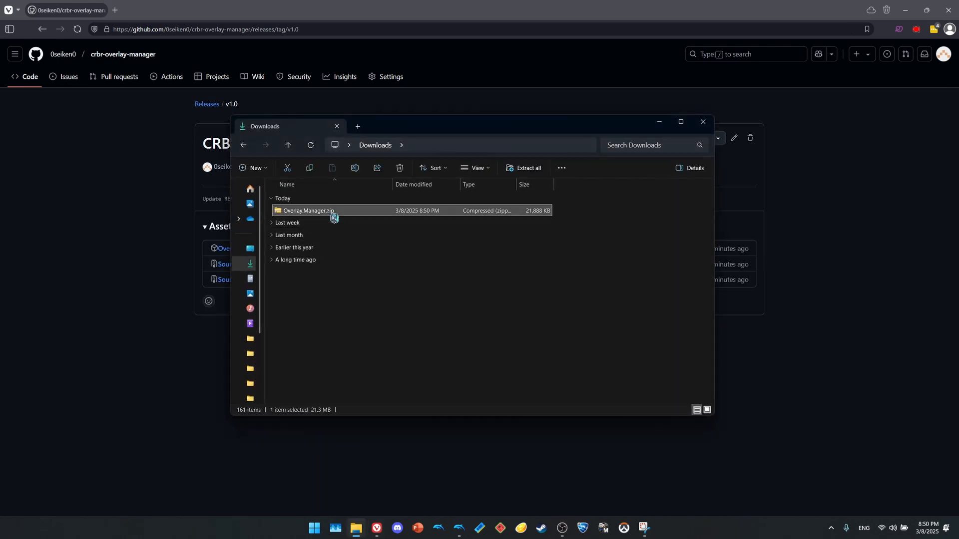
{"action": "right_click", "coordinate": [334, 218]}
{"action": "left_click", "coordinate": [370, 325]}
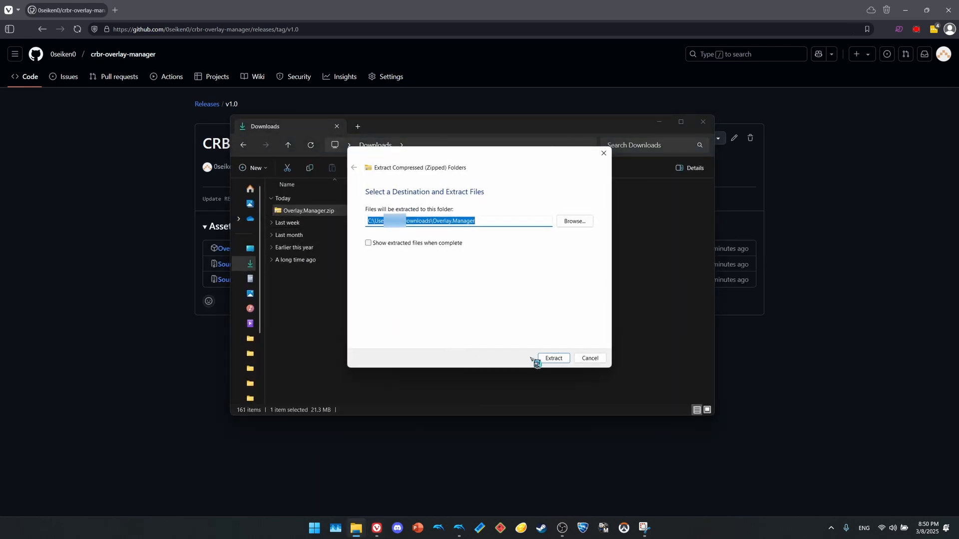
{"action": "left_click", "coordinate": [549, 358]}
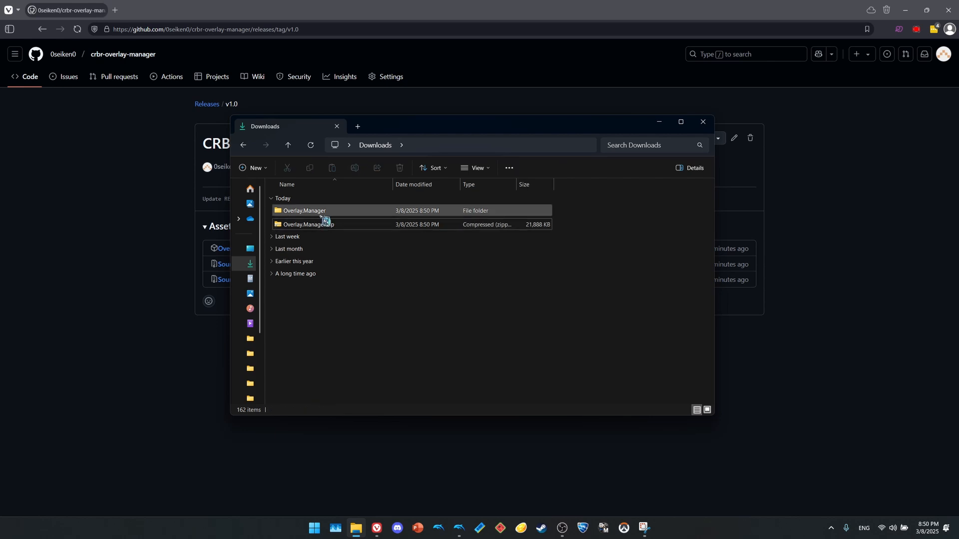
Run OBS Overlay Manager.exe from the extracted Overlay Manager/dist folder and minimize its console window.
{"action": "double_click", "coordinate": [321, 216]}
{"action": "left_click", "coordinate": [314, 214]}
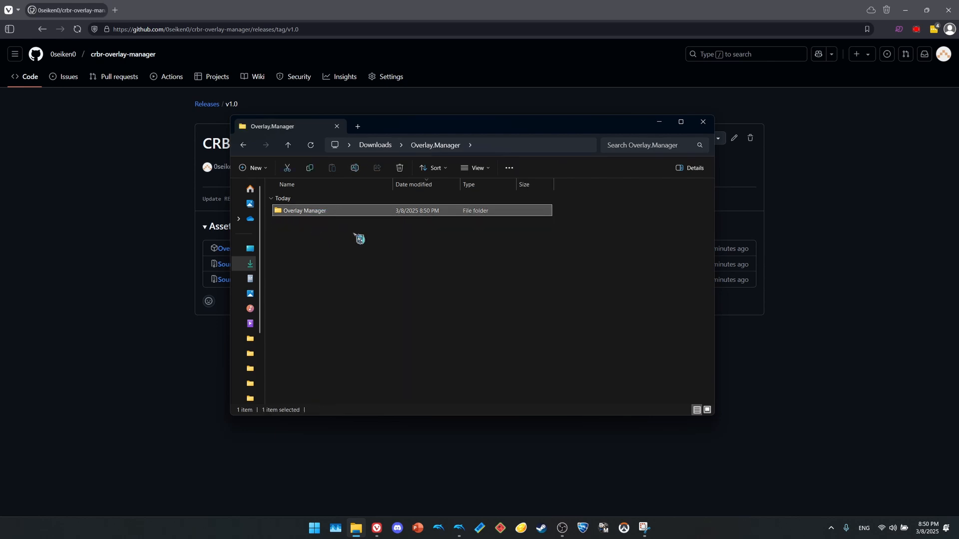
{"action": "left_click", "coordinate": [358, 227]}
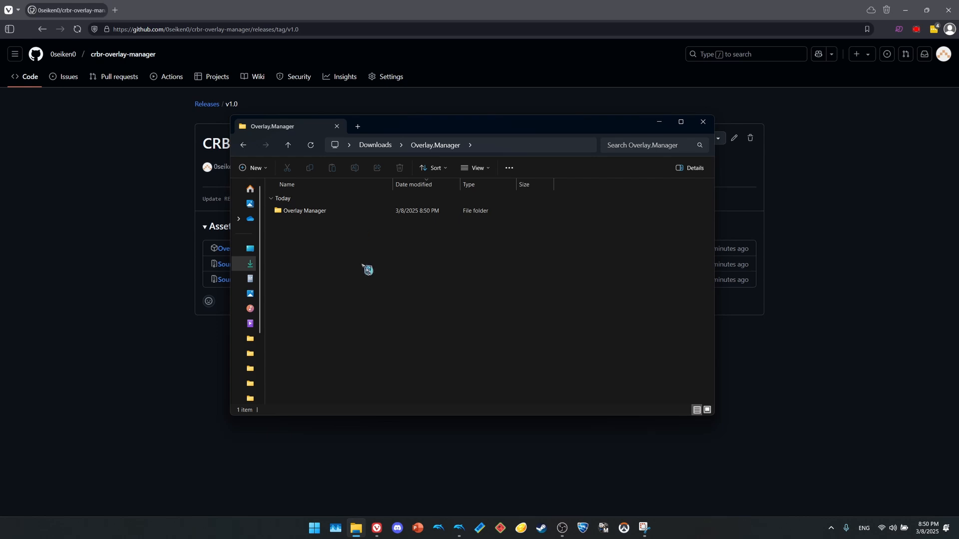
{"action": "double_click", "coordinate": [362, 212]}
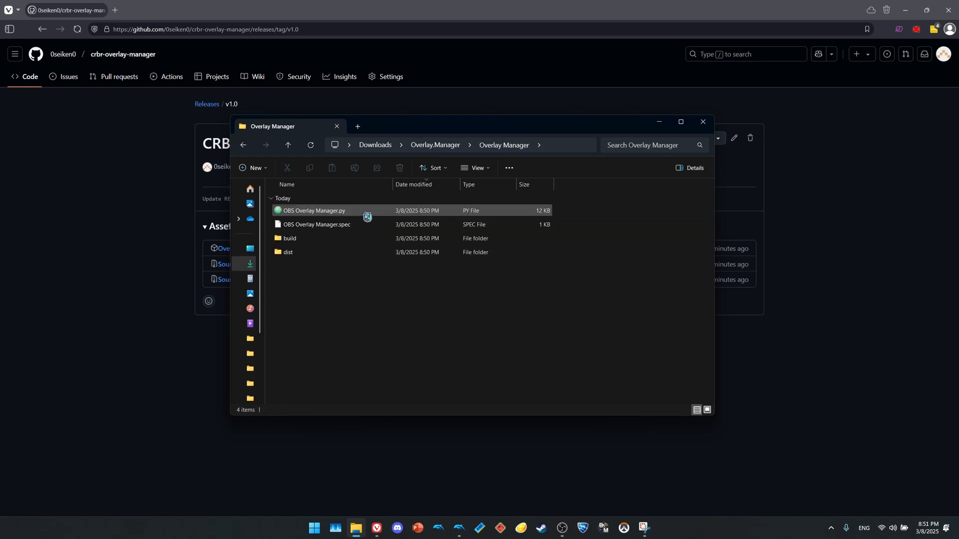
{"action": "double_click", "coordinate": [354, 254]}
{"action": "left_click", "coordinate": [363, 215]}
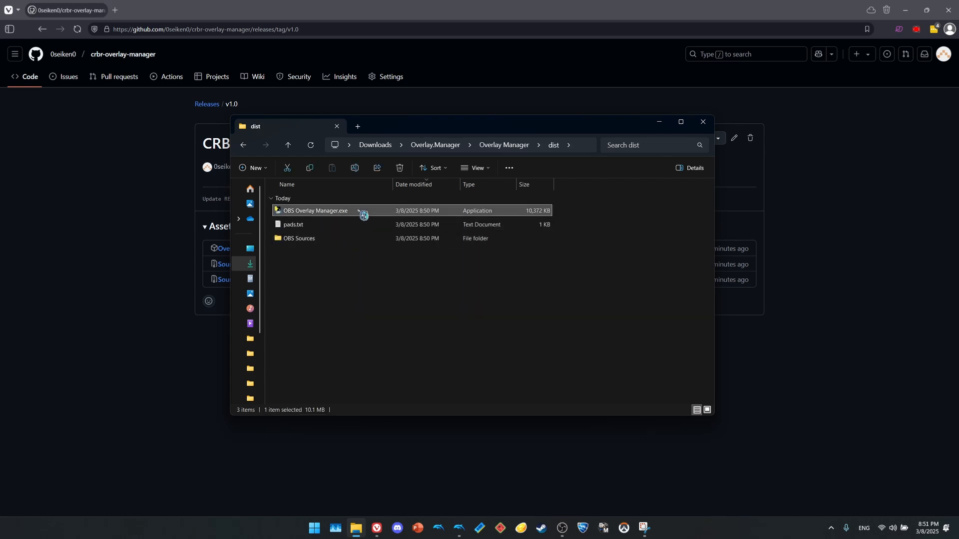
{"action": "double_click", "coordinate": [363, 215]}
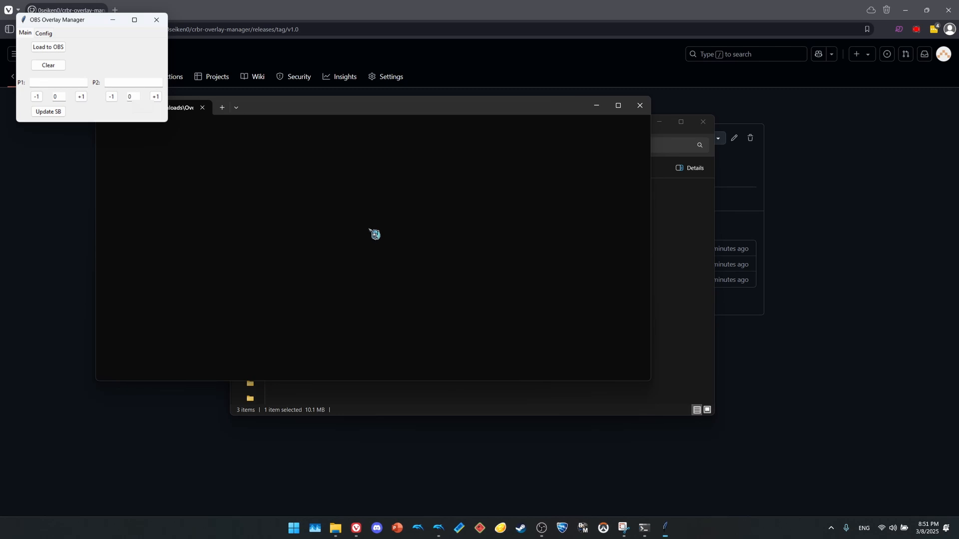
{"action": "left_click", "coordinate": [369, 230]}
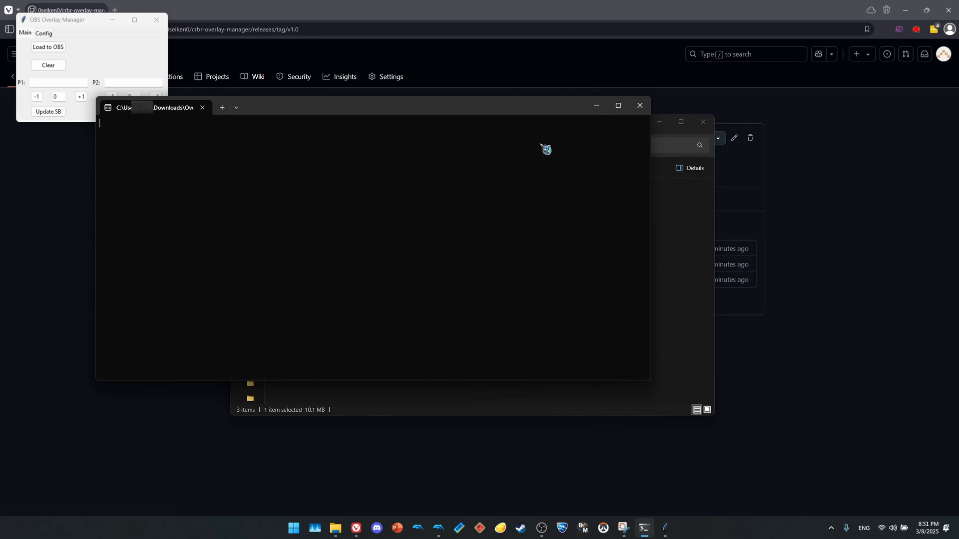
{"action": "left_click", "coordinate": [596, 106]}
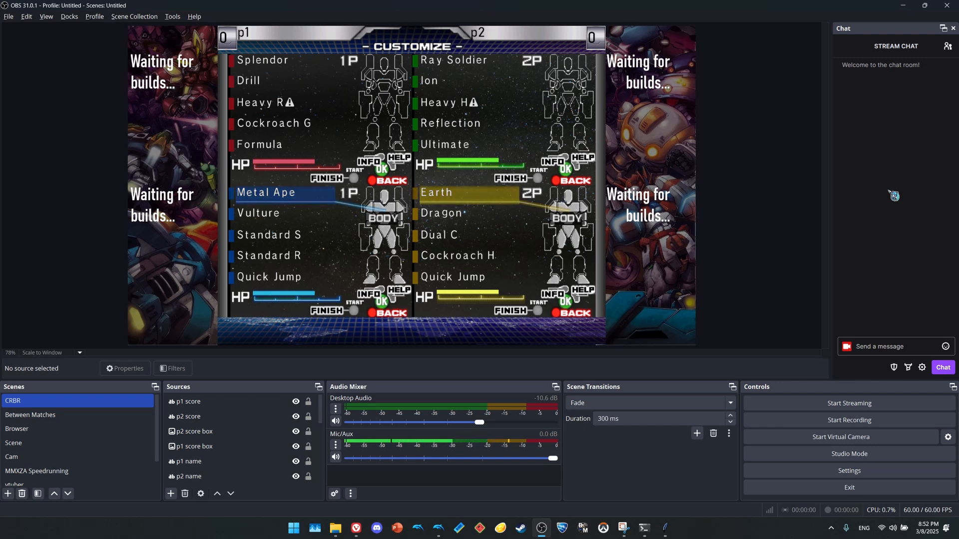
In OBS, inspect the p1 score source's text file setting and browse to the Overlay Manager/dist/OBS Sources folder, leaving the selection unchanged.
{"action": "double_click", "coordinate": [218, 405]}
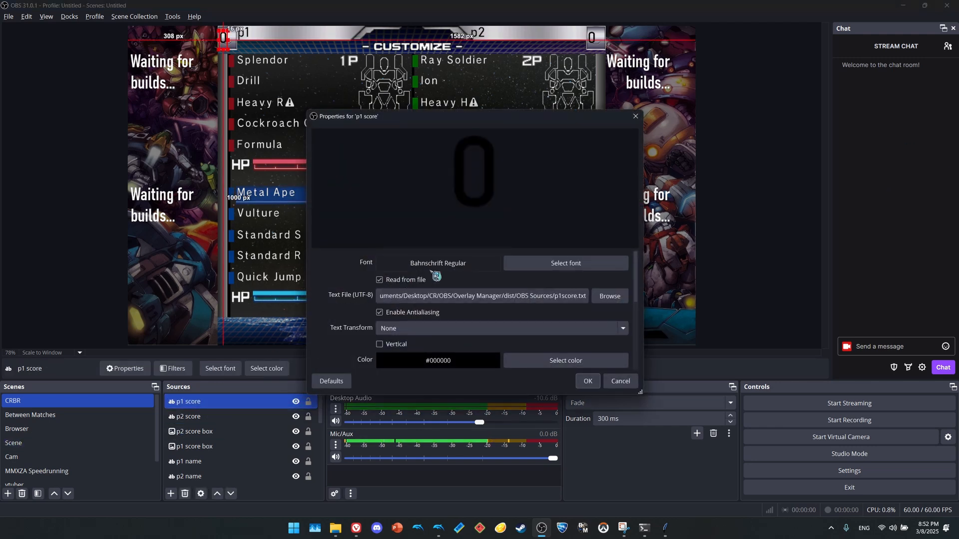
{"action": "left_click", "coordinate": [596, 299]}
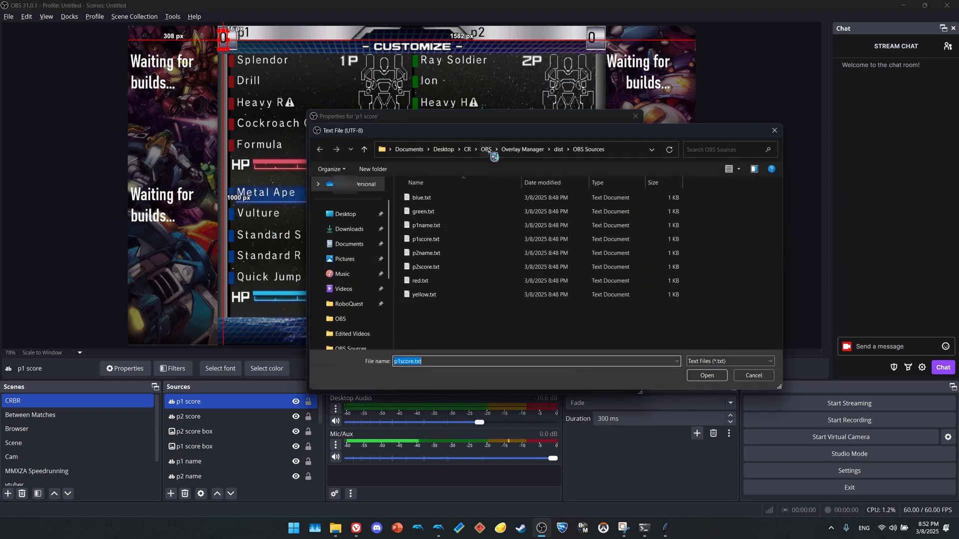
{"action": "left_click", "coordinate": [512, 150]}
{"action": "left_click", "coordinate": [497, 247]}
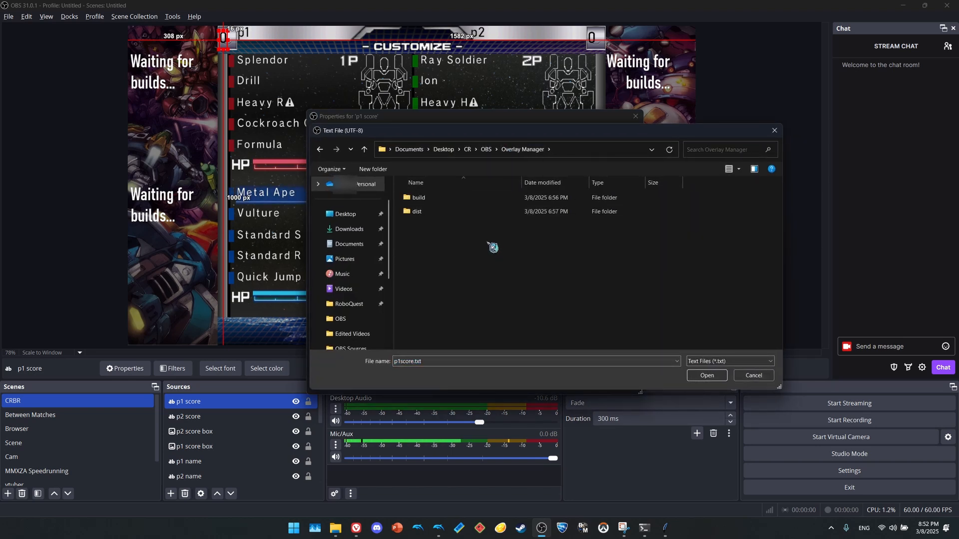
{"action": "double_click", "coordinate": [476, 216]}
{"action": "double_click", "coordinate": [464, 203]}
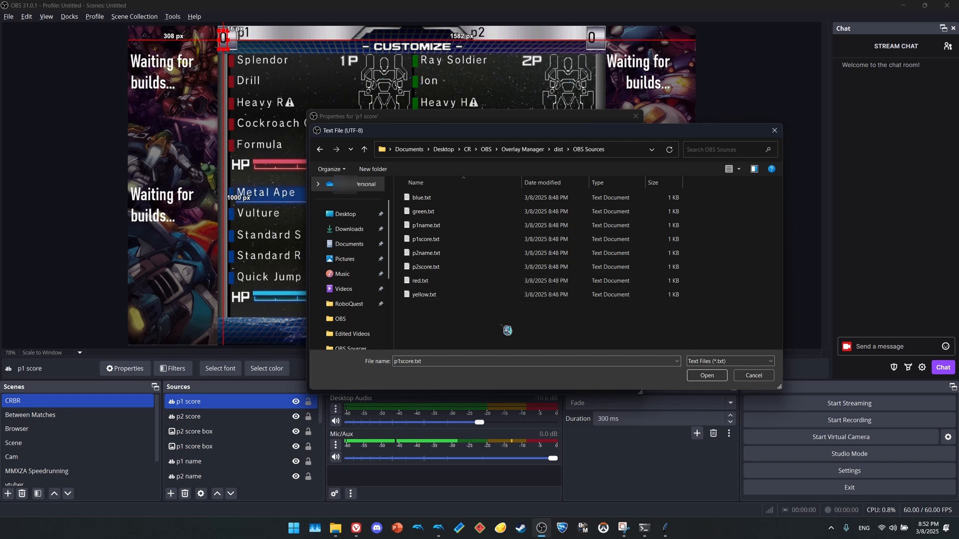
{"action": "left_click", "coordinate": [743, 376]}
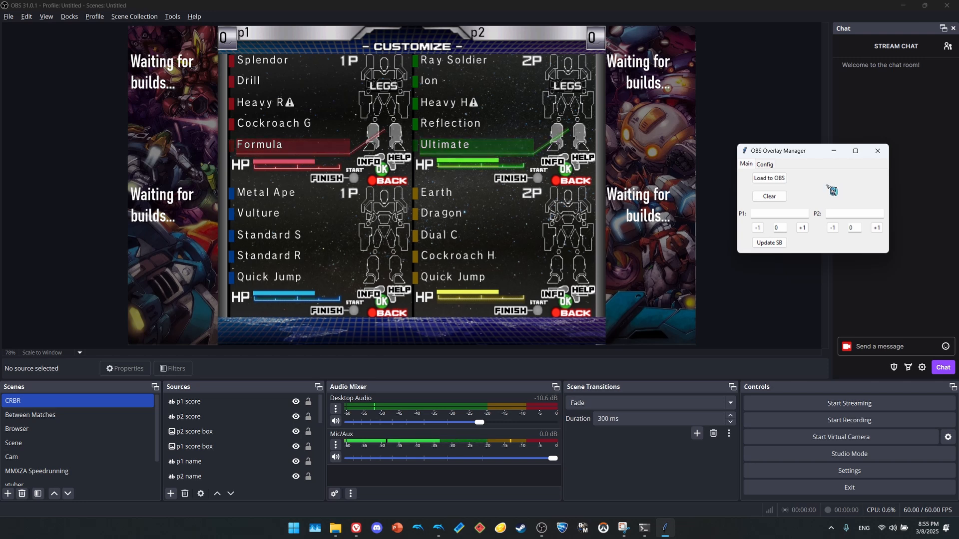
Reposition the OBS Overlay Manager window slightly, load the current builds into the overlay, and clear the build sources.
{"action": "left_click_drag", "start_coordinate": [807, 152], "coordinate": [809, 158]}
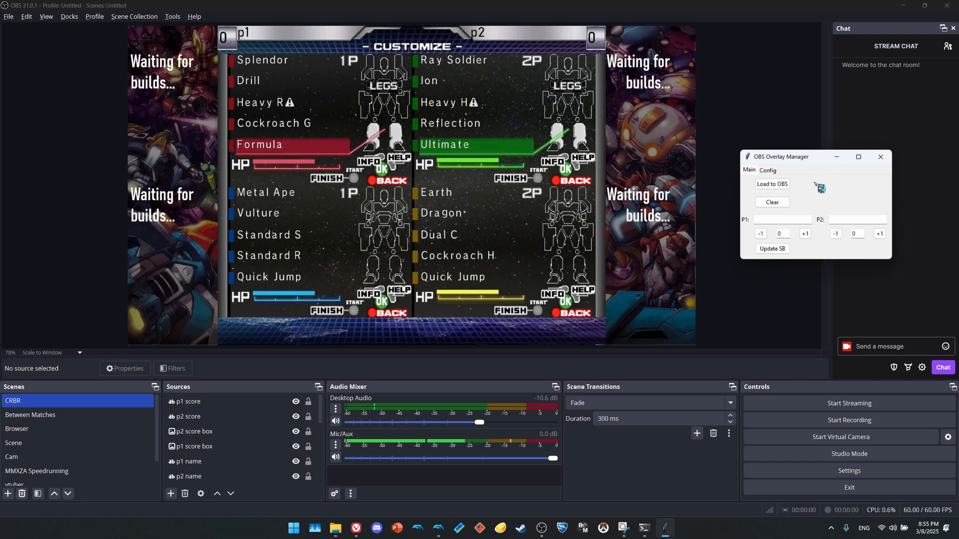
{"action": "left_click", "coordinate": [771, 184]}
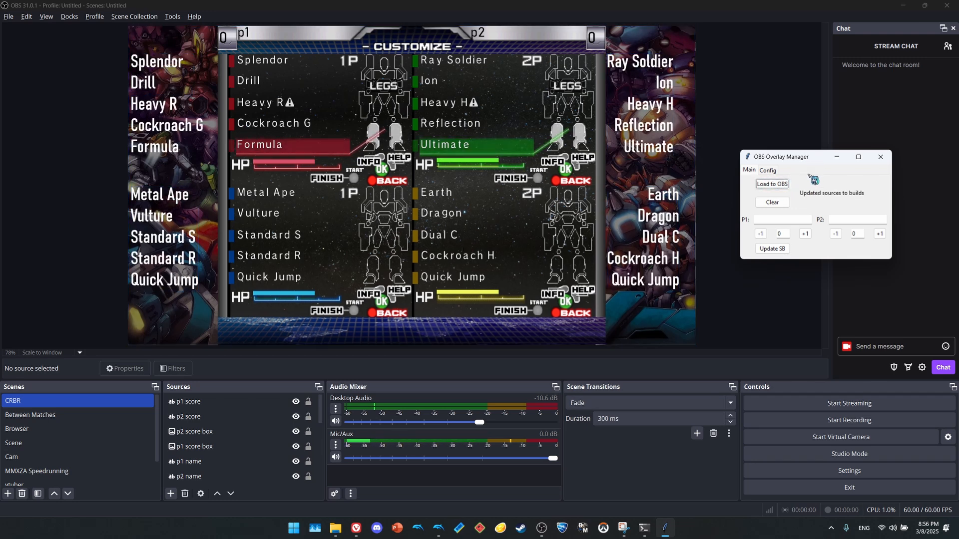
{"action": "left_click", "coordinate": [788, 209]}
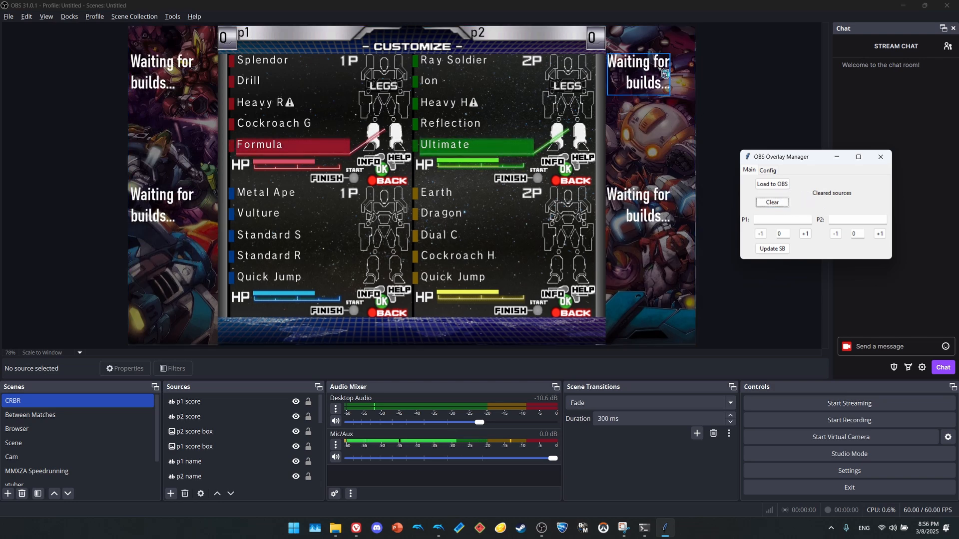
Update the scoreboard with "player 1" at 3 and "player 2" at 1, and adjust their scores to 4 and 0.
{"action": "left_click", "coordinate": [776, 220]}
{"action": "type", "text": "player 1"}
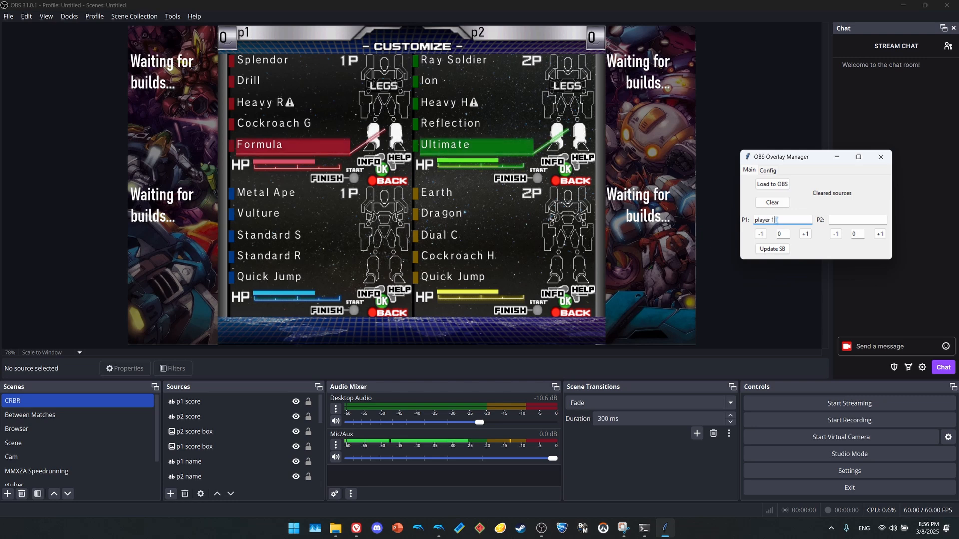
{"action": "type", "text": "player 2"}
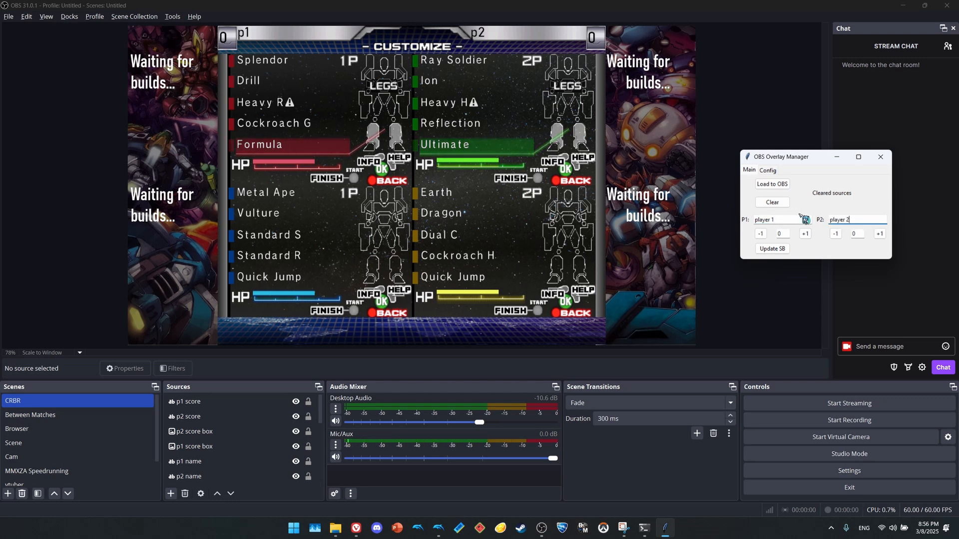
{"action": "double_click", "coordinate": [784, 234]}
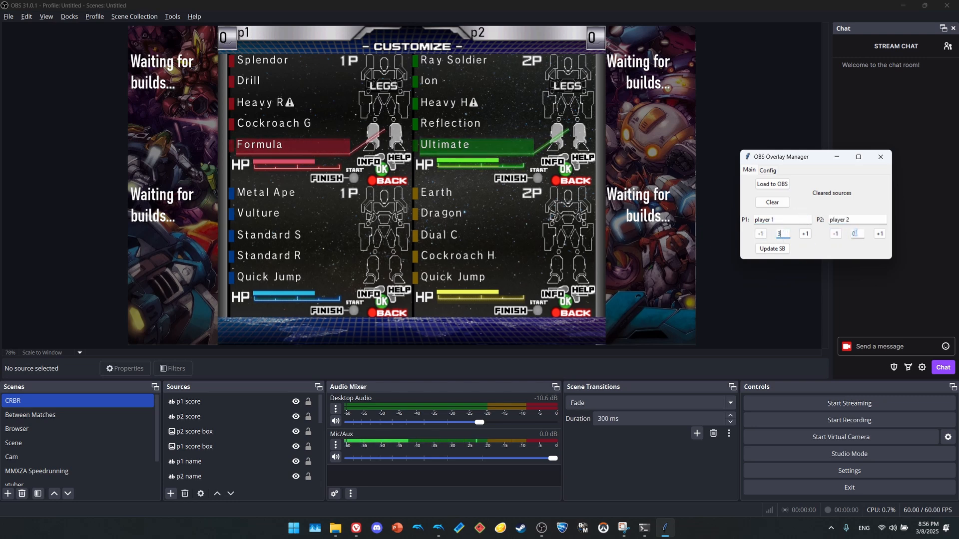
{"action": "type", "text": "1"}
{"action": "left_click", "coordinate": [782, 253]}
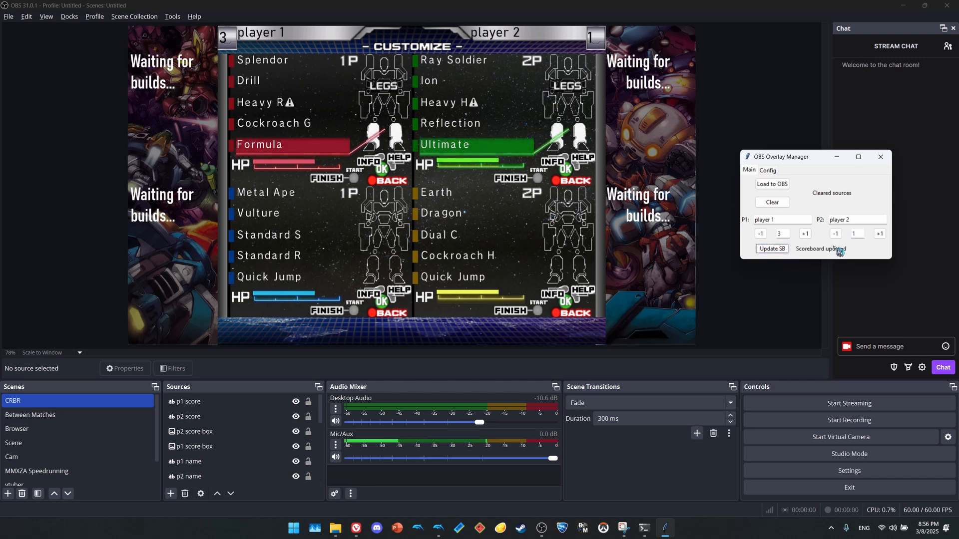
{"action": "left_click", "coordinate": [804, 234]}
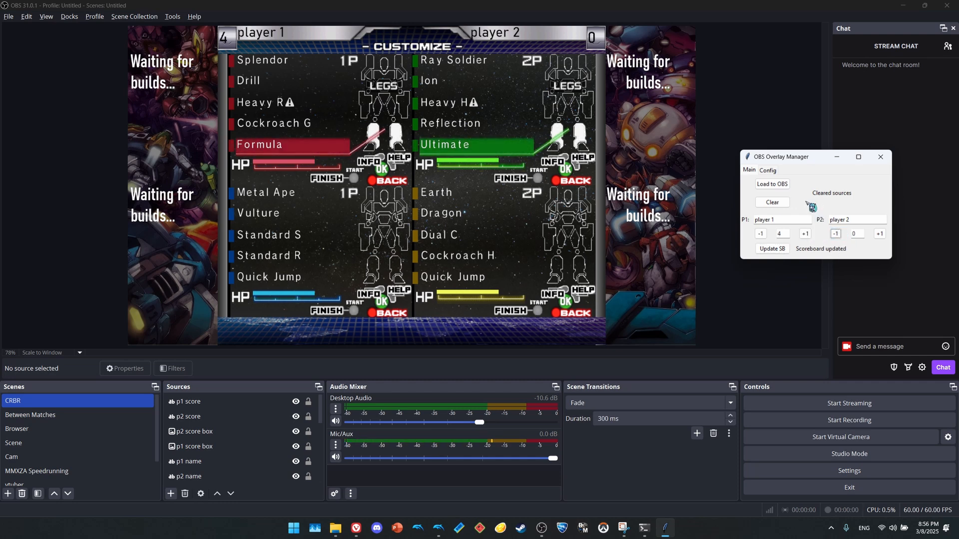
Load the current in-game builds into the overlay's build sources.
{"action": "left_click", "coordinate": [771, 184]}
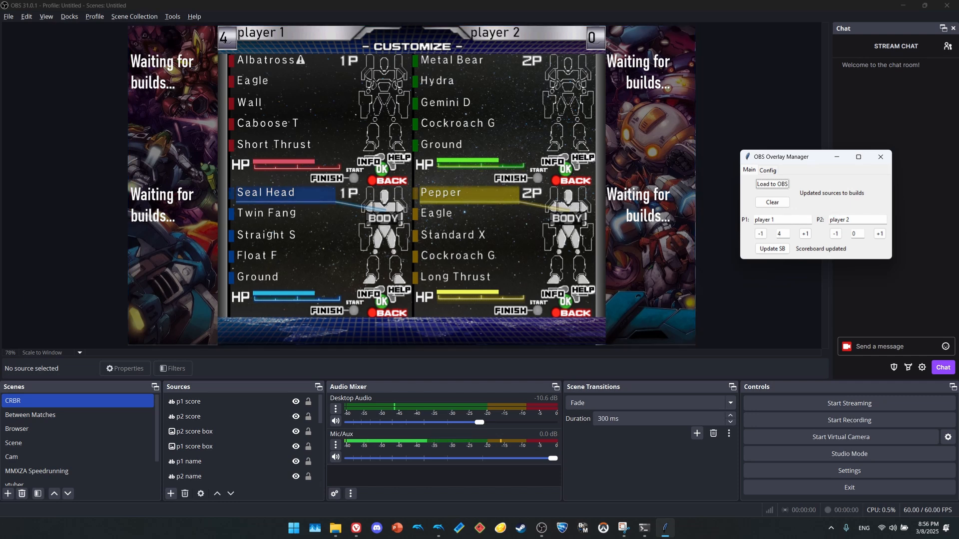
Switch to the game and back to the Overlay Manager, and load the newly chosen builds into the overlay.
{"action": "key", "text": "alt+Tab"}
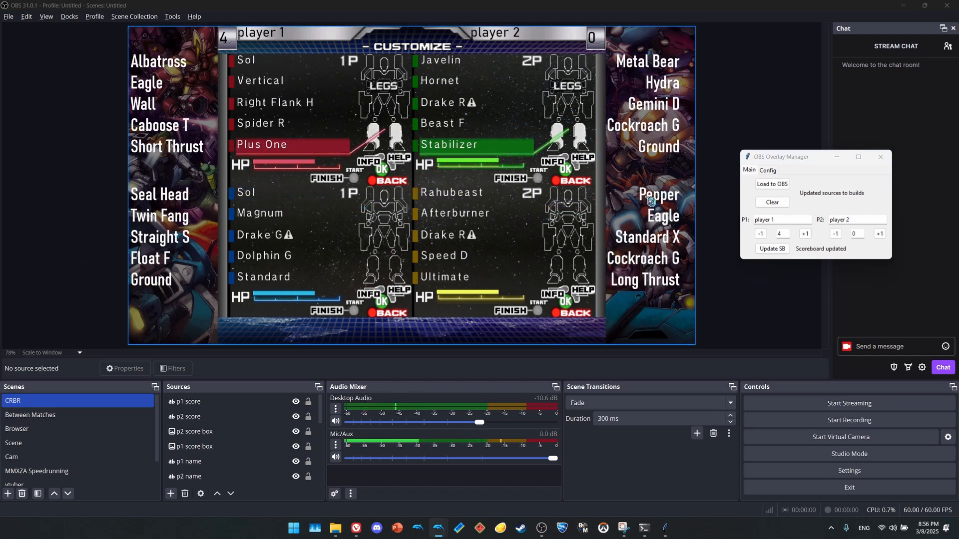
{"action": "key", "text": "alt+Tab"}
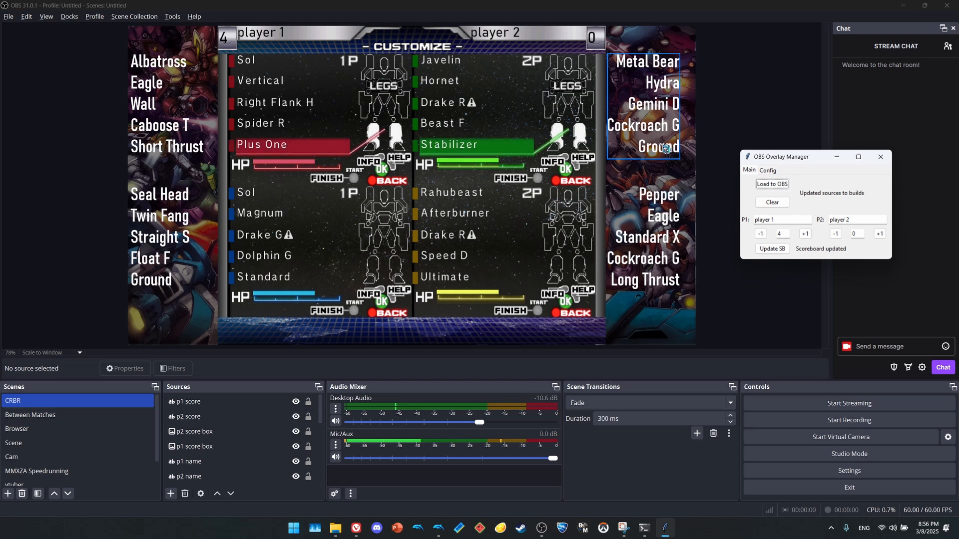
{"action": "key", "text": "space"}
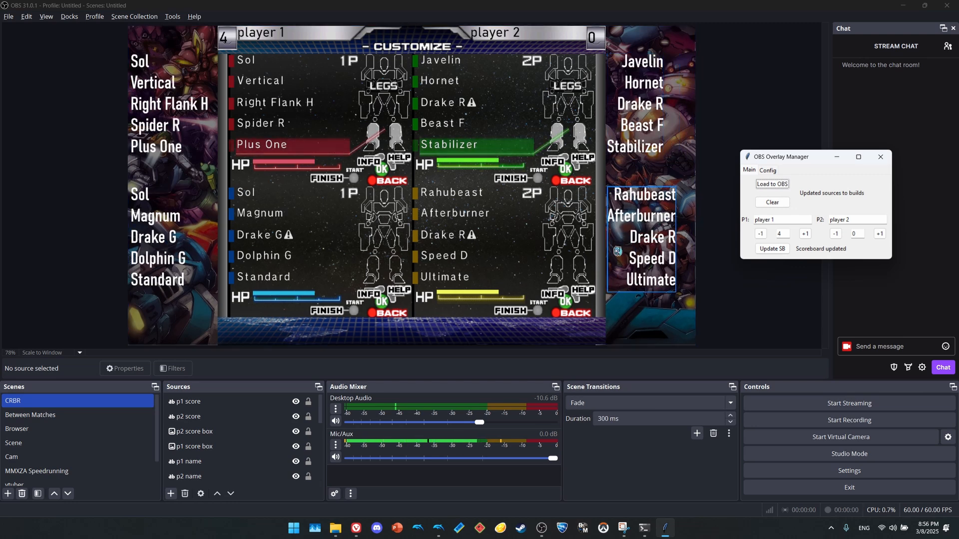
Set the Overlay Manager's builds pad to 24, scores pad to 4 and player names pad to 31, and save the configuration.
{"action": "left_click", "coordinate": [767, 170]}
{"action": "double_click", "coordinate": [827, 185]}
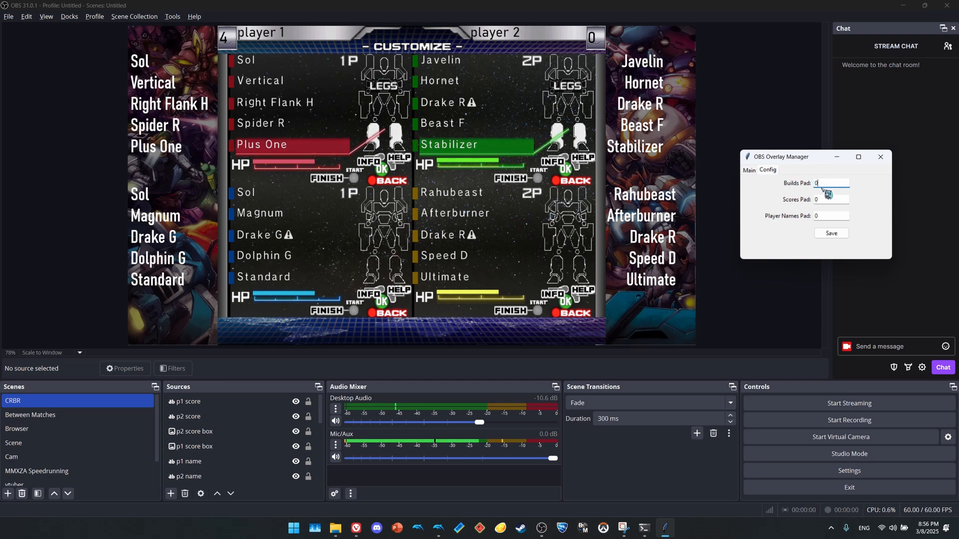
{"action": "type", "text": "24"}
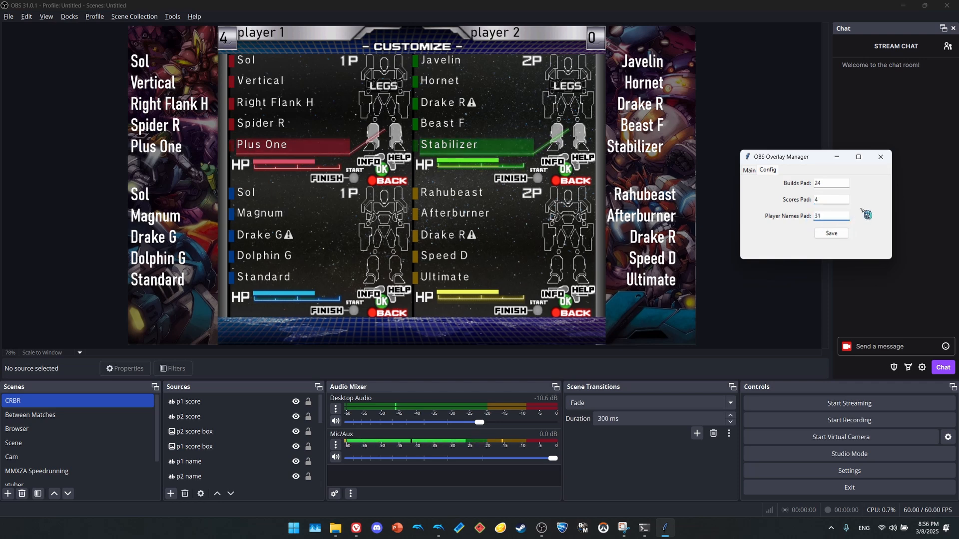
{"action": "left_click", "coordinate": [843, 239]}
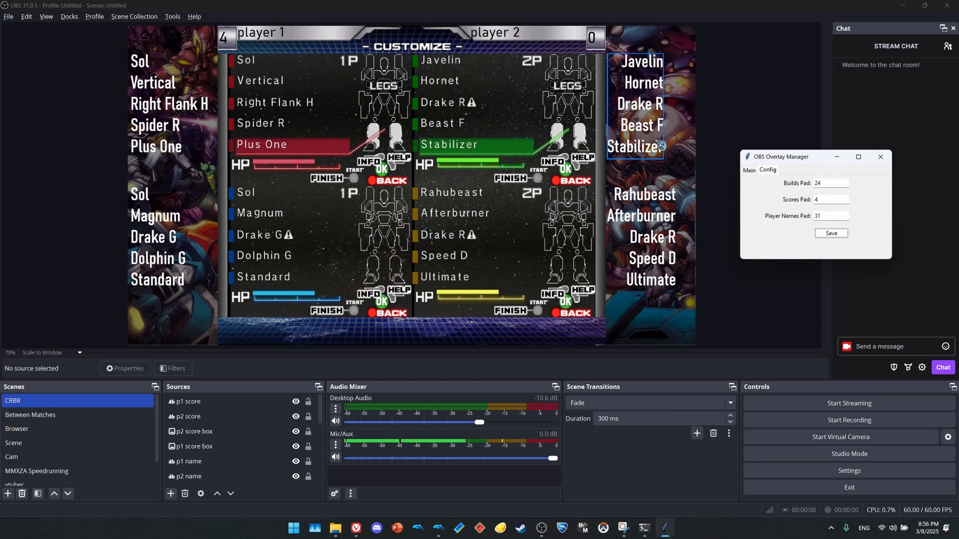
Update the scoreboard and reload the builds so the overlay text uses the saved padding.
{"action": "left_click", "coordinate": [749, 170]}
{"action": "left_click", "coordinate": [771, 249]}
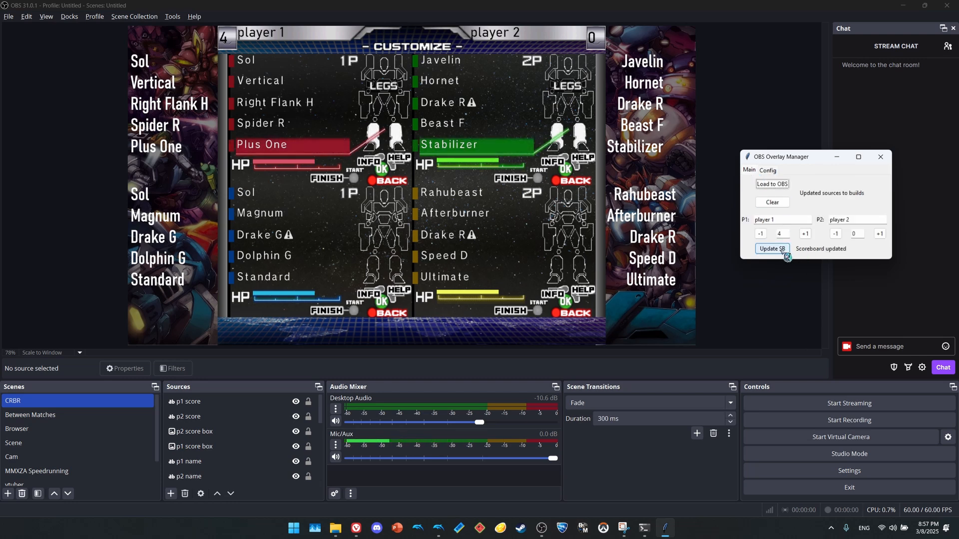
{"action": "left_click", "coordinate": [781, 184]}
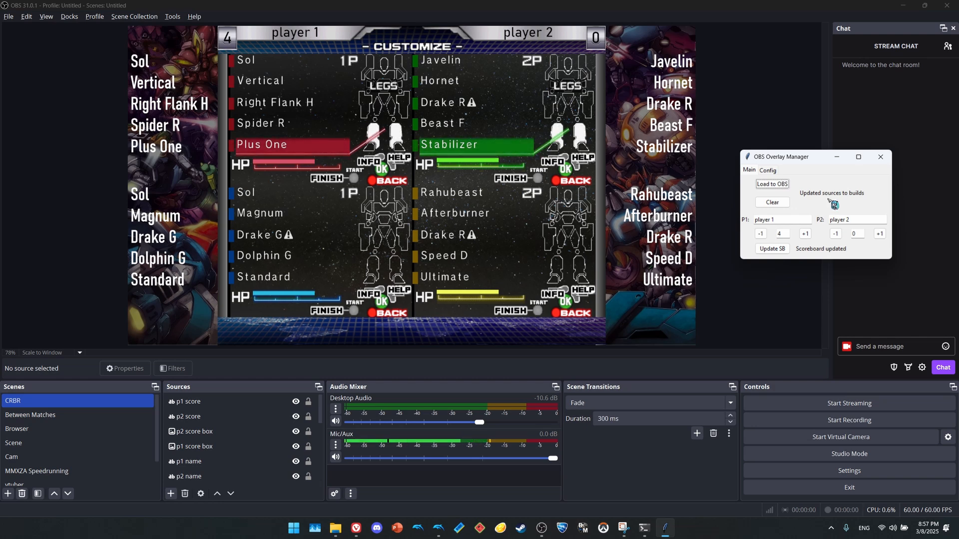
Pin OBS Overlay Manager to the taskbar and relaunch it, with its console minimized and its window beside the OBS preview.
{"action": "right_click", "coordinate": [659, 524]}
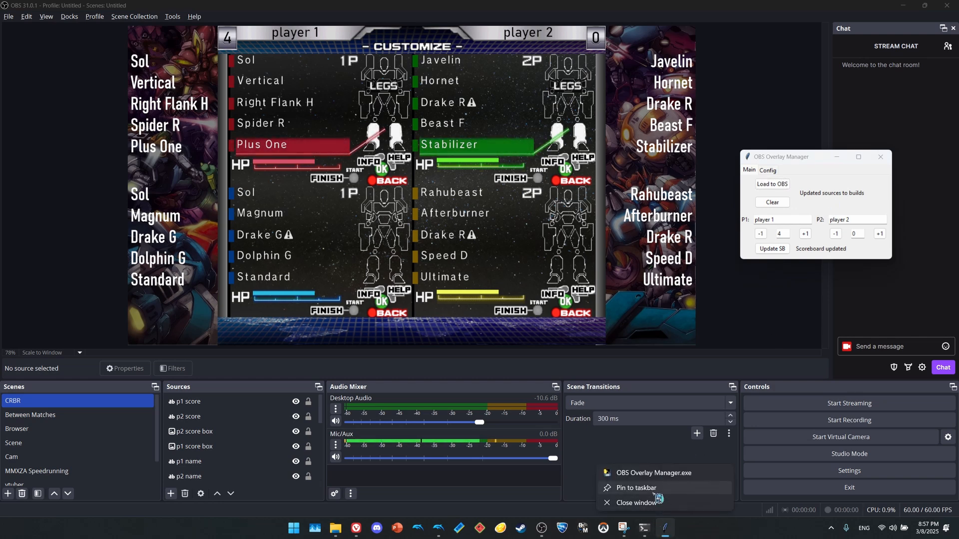
{"action": "left_click", "coordinate": [656, 492]}
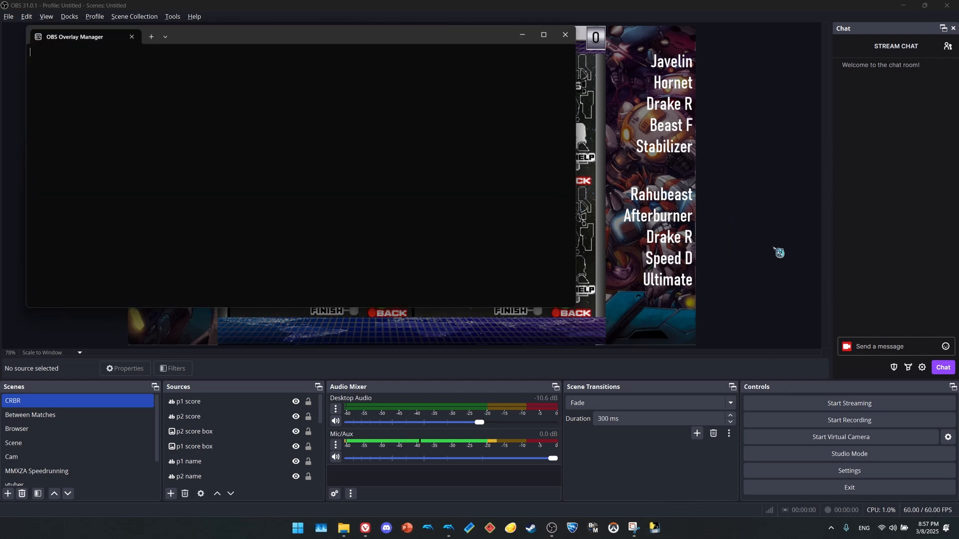
{"action": "left_click", "coordinate": [525, 34]}
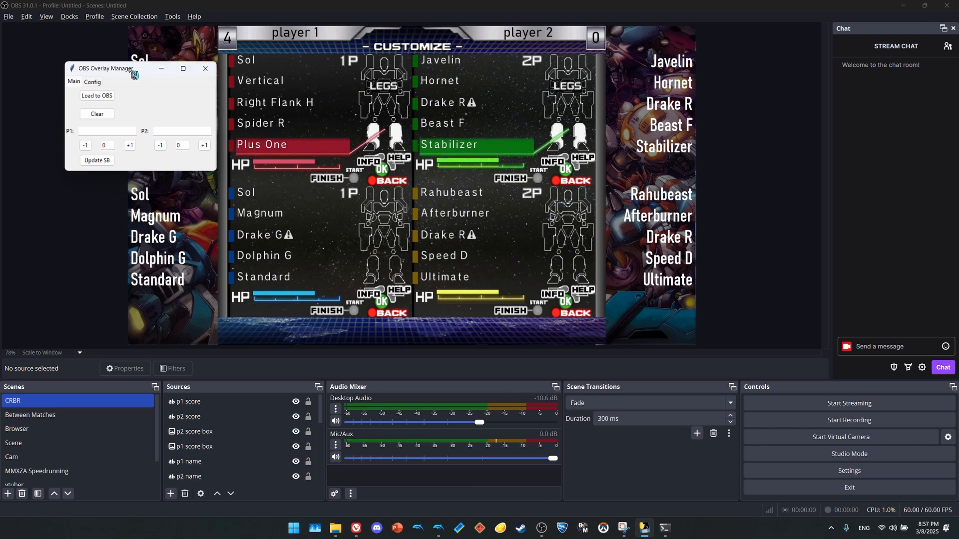
{"action": "left_click_drag", "start_coordinate": [113, 70], "coordinate": [789, 172]}
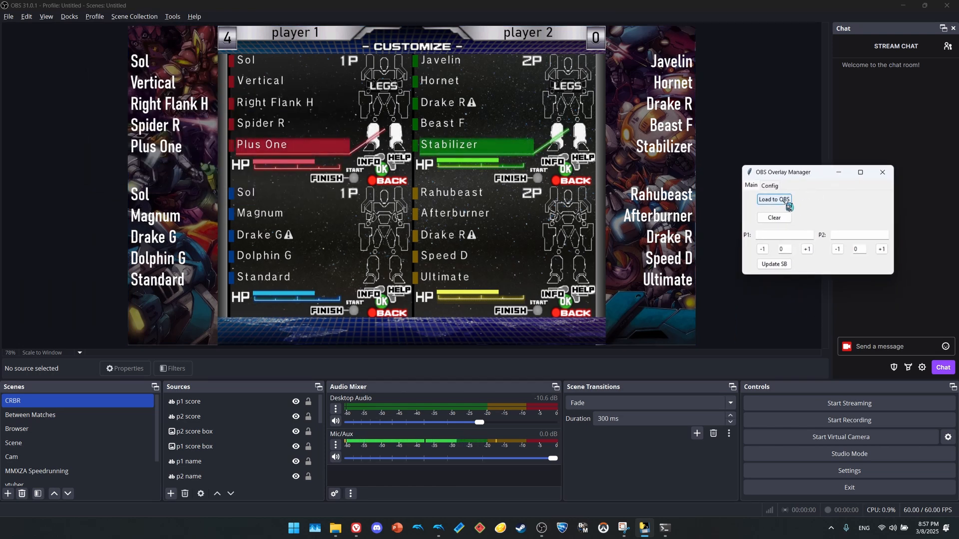